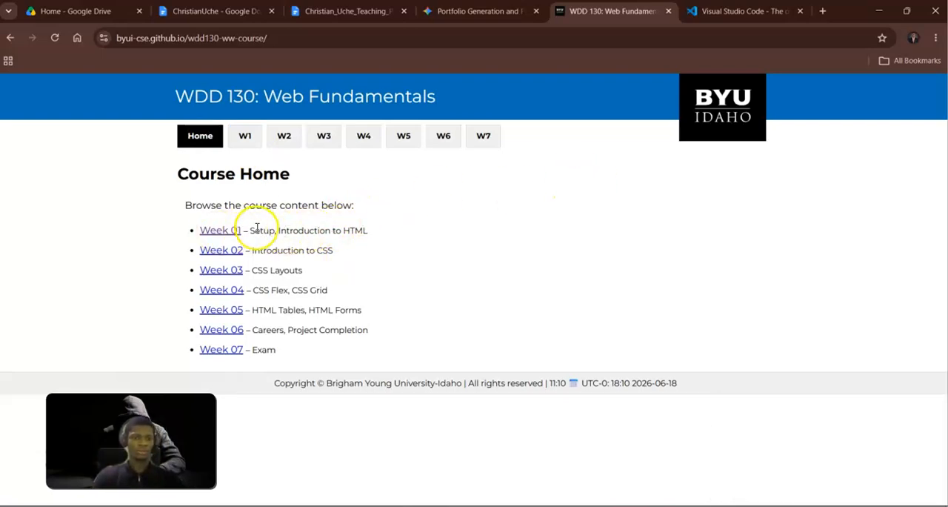
# Open the course's Week 01 page and the download page of the Visual Studio Code website.
pyautogui.click(220, 231)
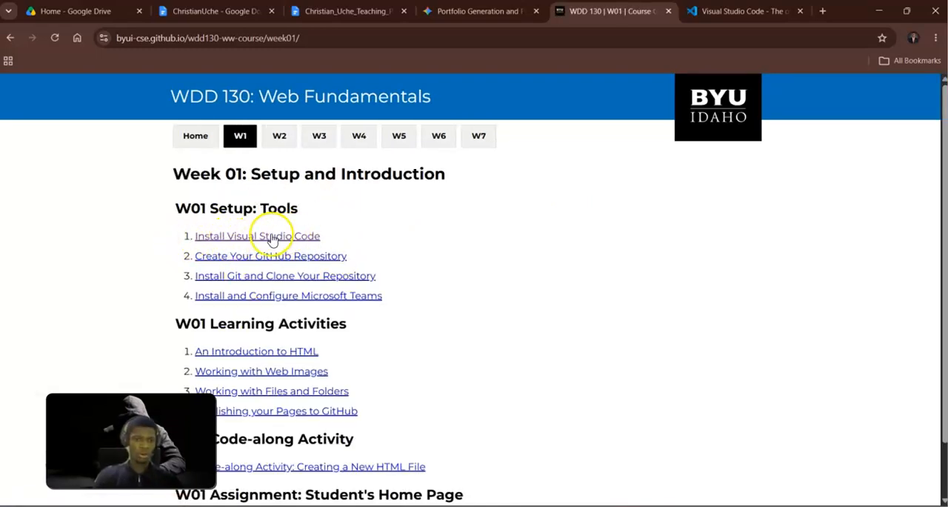
pyautogui.click(725, 11)
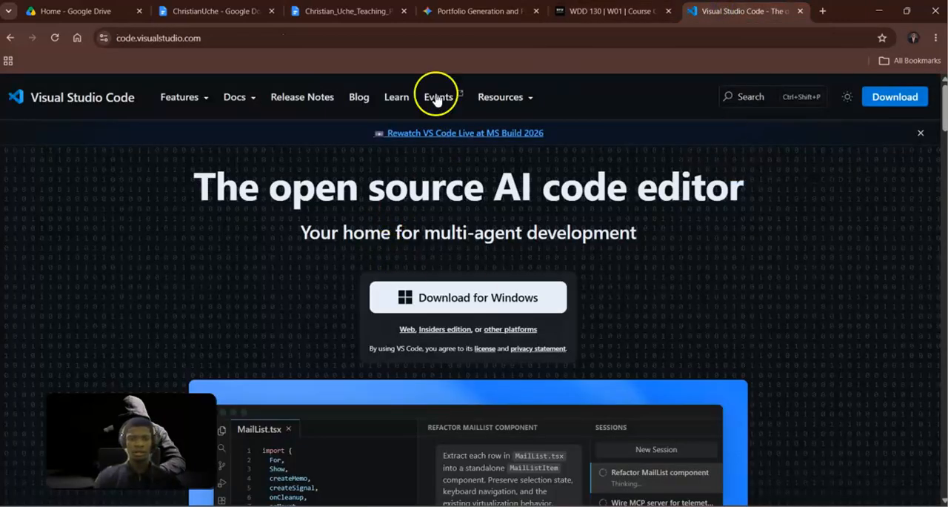
pyautogui.click(881, 98)
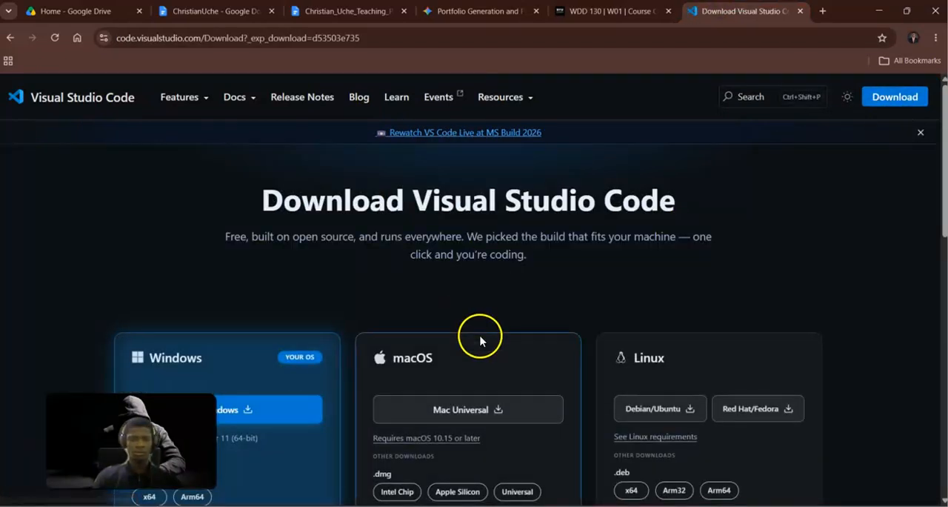
# Review the installer options and start the main Windows download of Visual Studio Code.
pyautogui.scroll(-1, 482, 337)
pyautogui.scroll(-3, 496, 296)
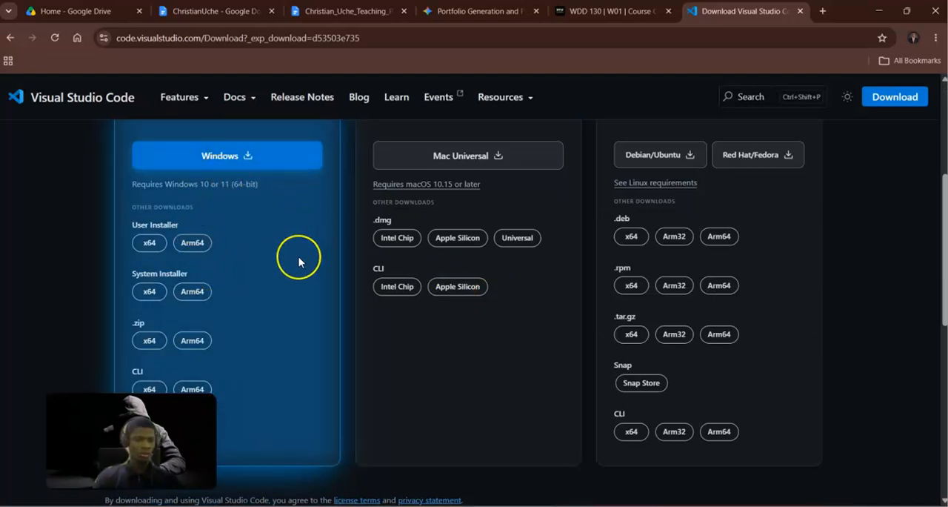
pyautogui.scroll(-2, 298, 259)
pyautogui.scroll(3, 298, 259)
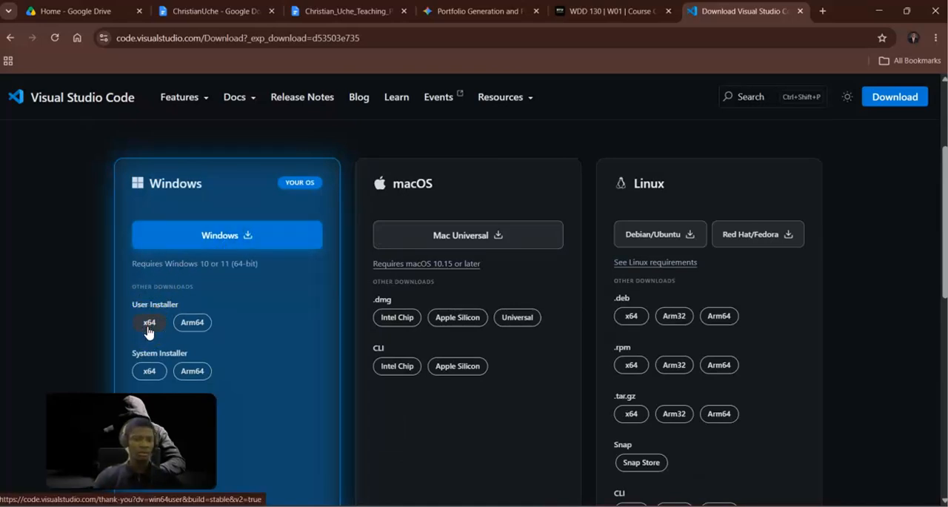
pyautogui.scroll(-1, 148, 332)
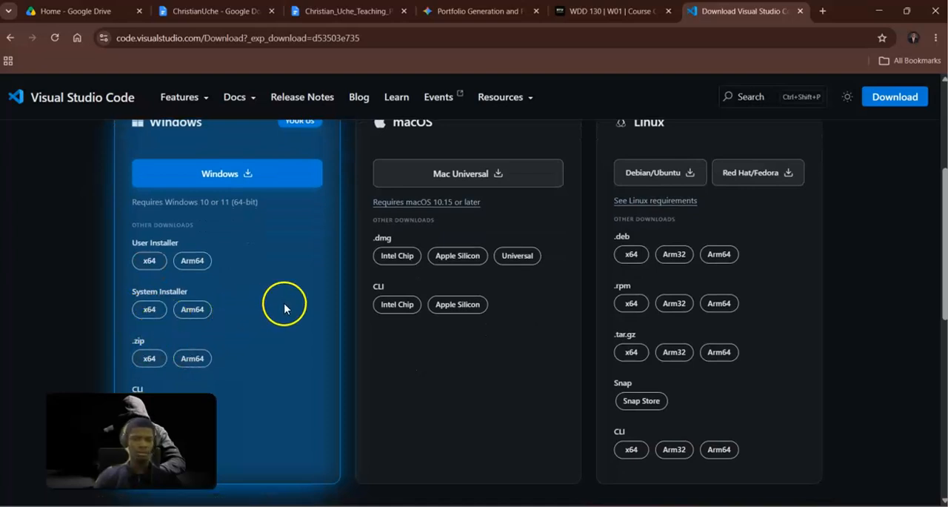
pyautogui.scroll(3, 482, 245)
pyautogui.scroll(-2, 482, 259)
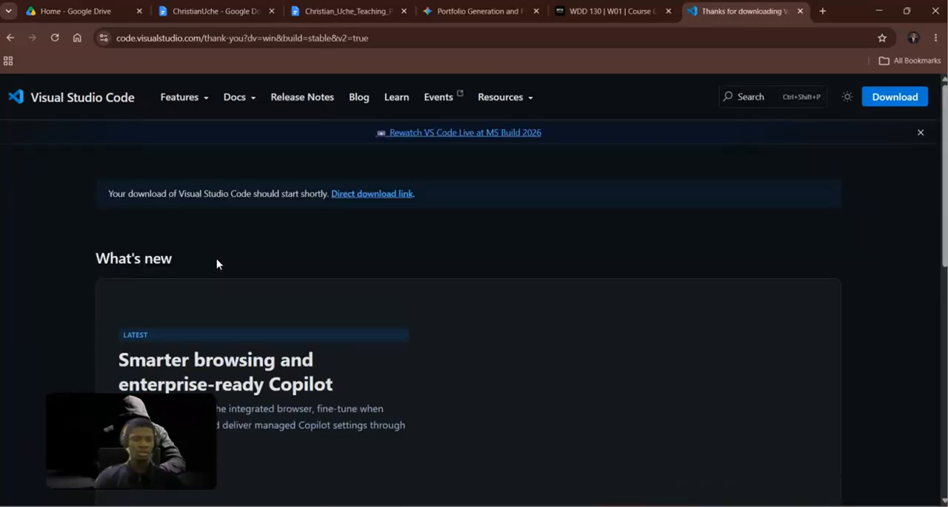
pyautogui.scroll(-2, 329, 277)
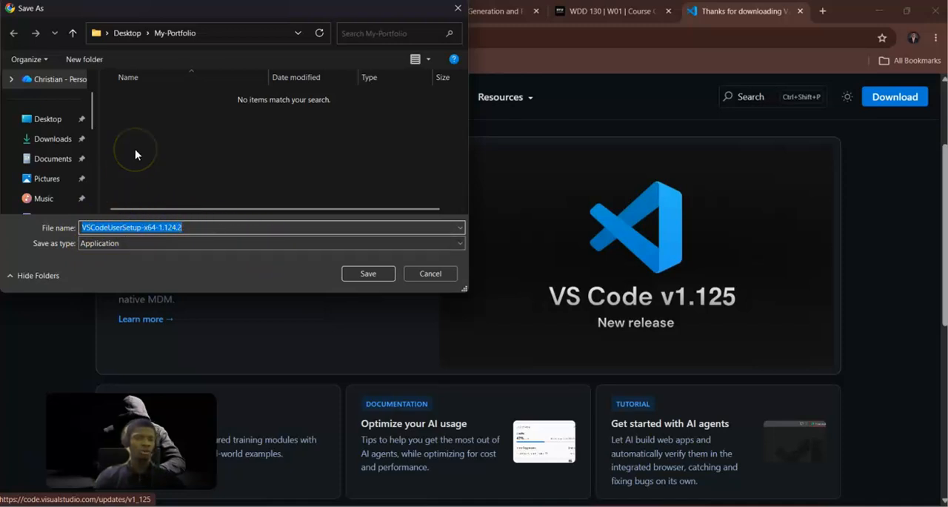
# Save the VSCodeUserSetup-x64-1.124.2 installer in the Documents folder with the Application file type.
pyautogui.click(39, 121)
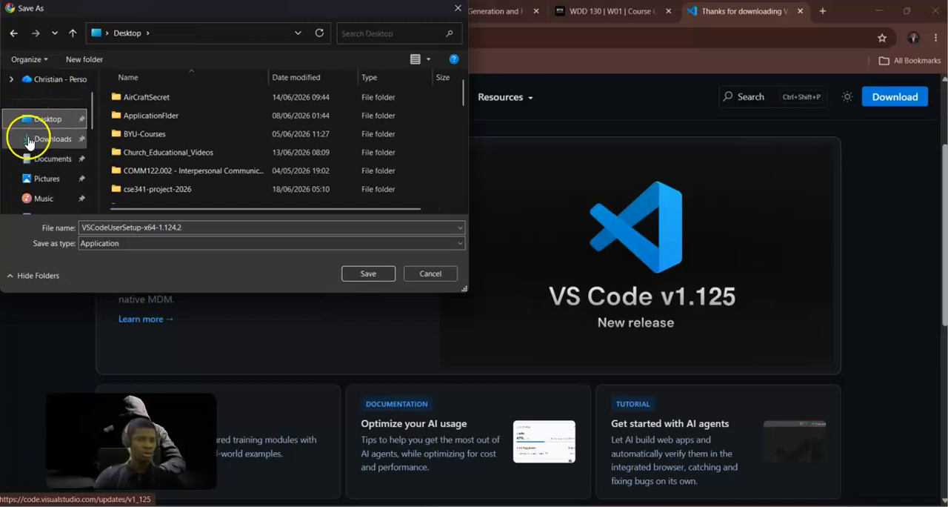
pyautogui.click(29, 140)
pyautogui.click(32, 159)
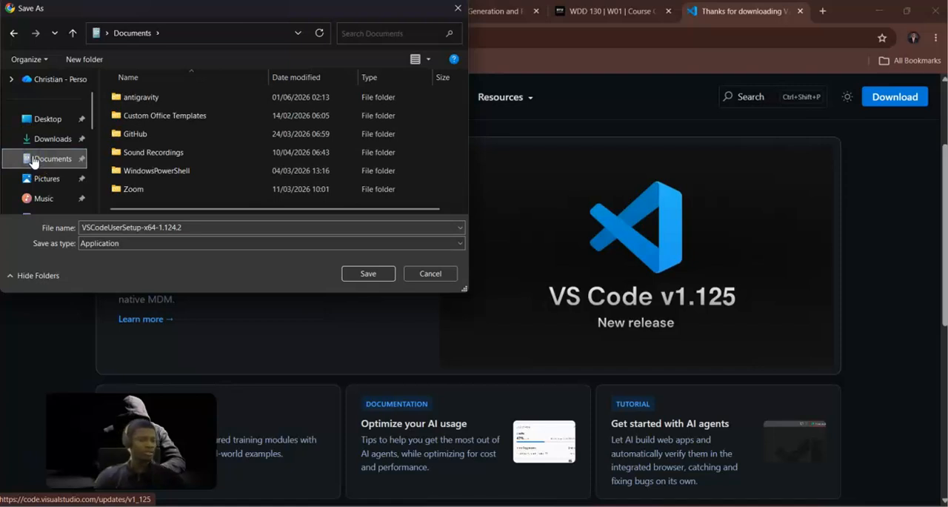
pyautogui.click(123, 243)
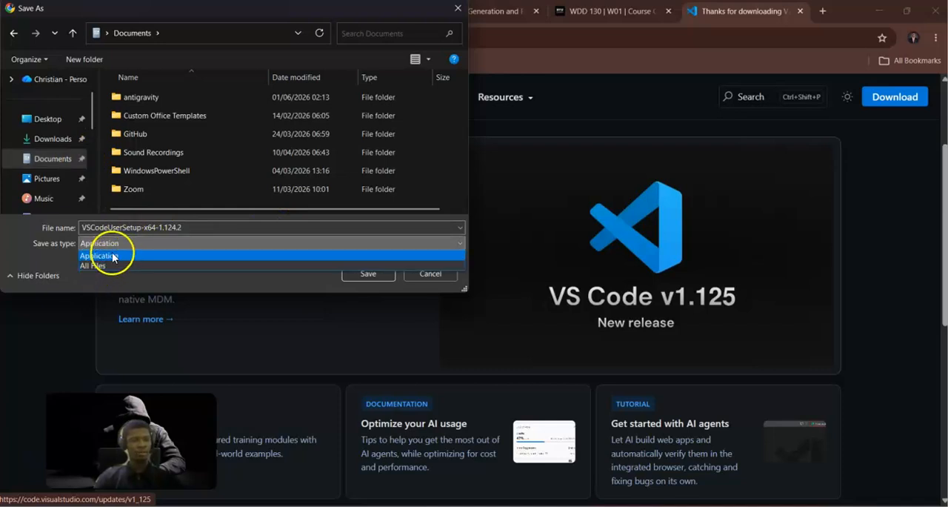
pyautogui.click(139, 241)
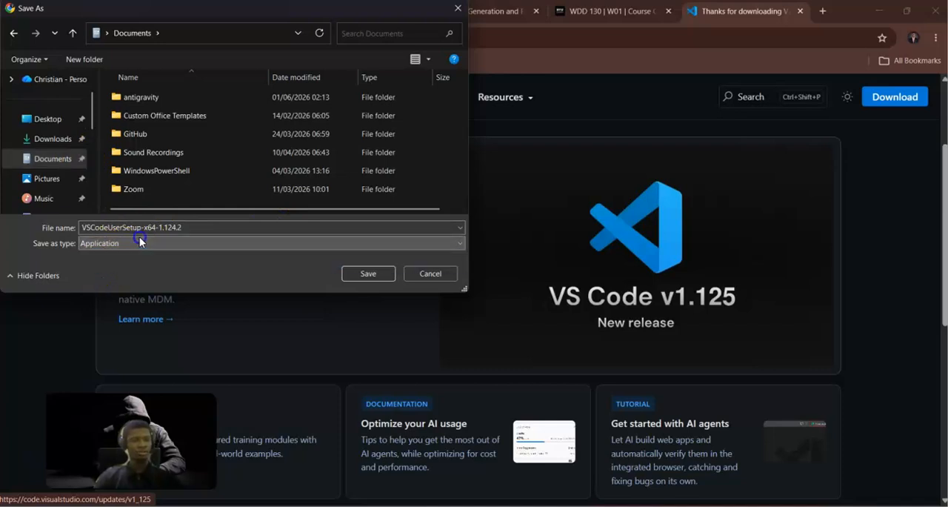
pyautogui.click(364, 273)
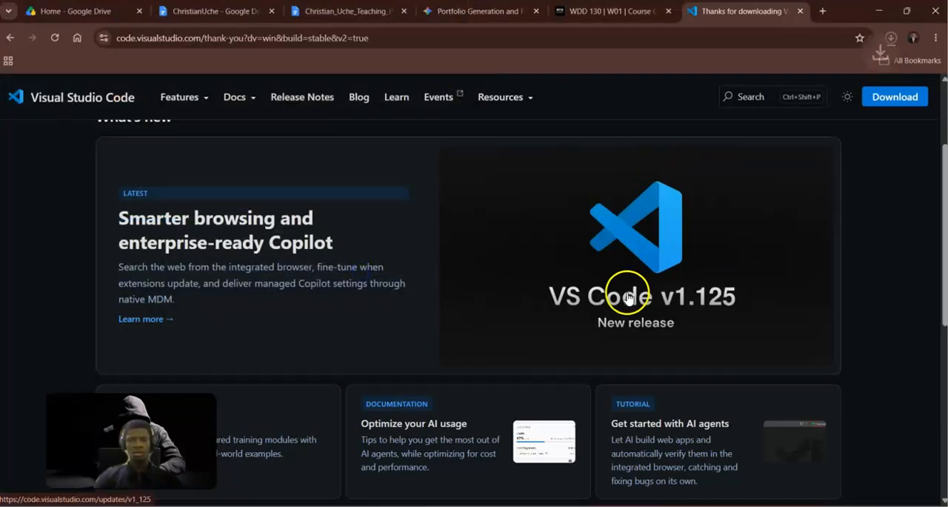
# Pause and cancel the running VSCodeUserSetup-x64-1.124.2 download.
pyautogui.click(892, 38)
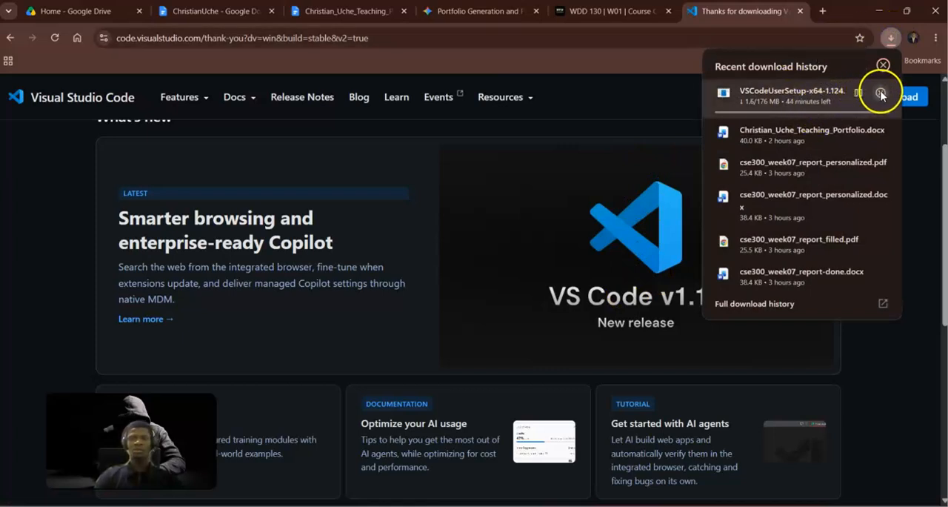
pyautogui.click(858, 93)
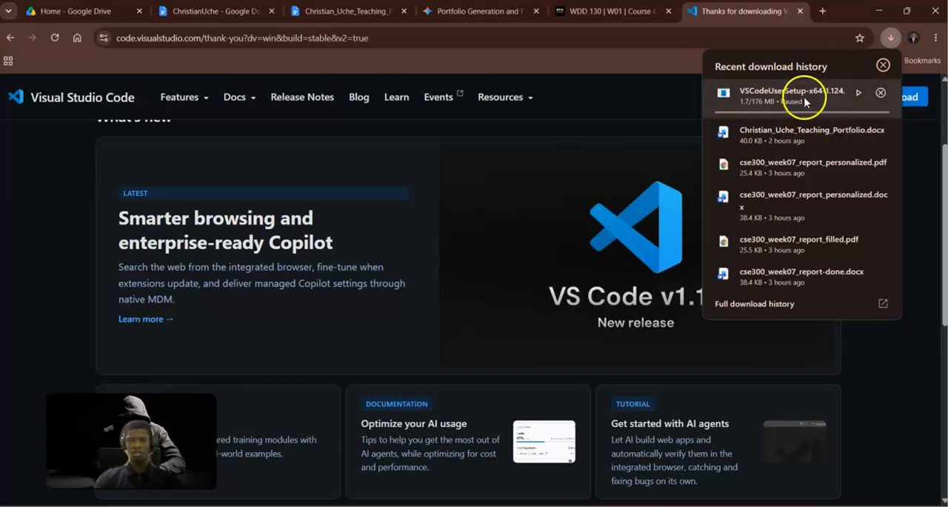
pyautogui.click(881, 93)
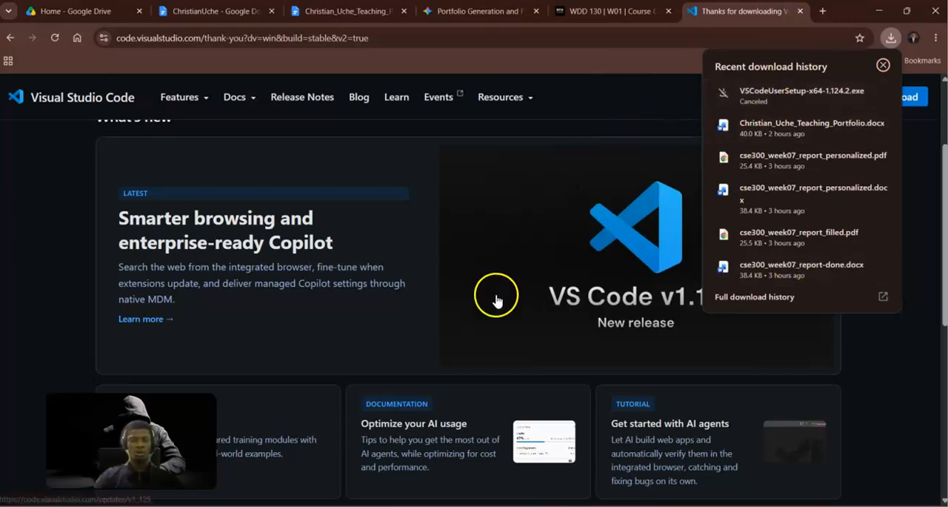
# In File Explorer, launch Visual Studio Code from the desktop's ApplicationFlder folder, then close its window and minimize the folder.
pyautogui.click(181, 505)
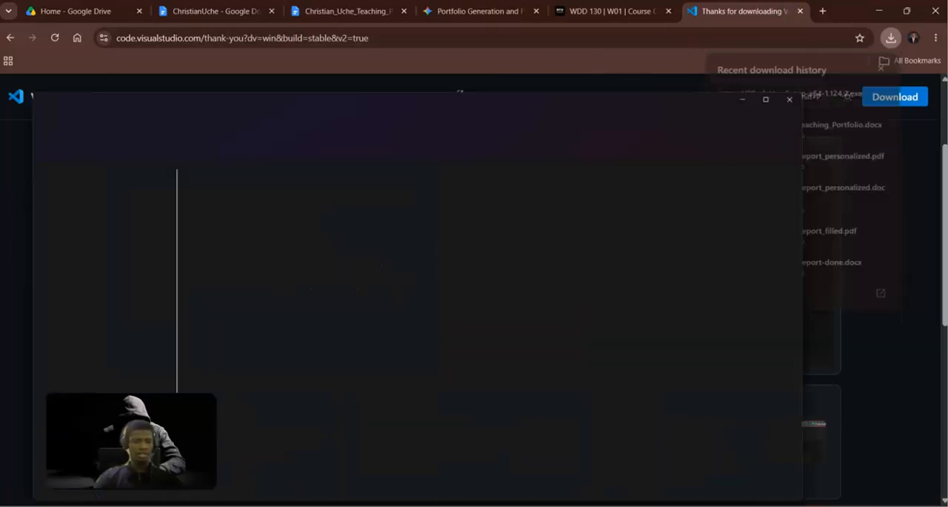
pyautogui.click(61, 179)
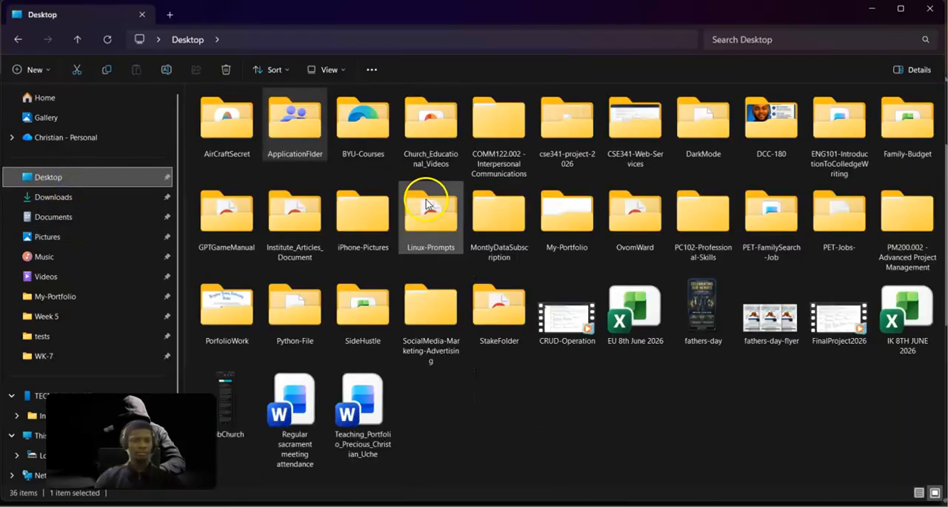
pyautogui.doubleClick(299, 141)
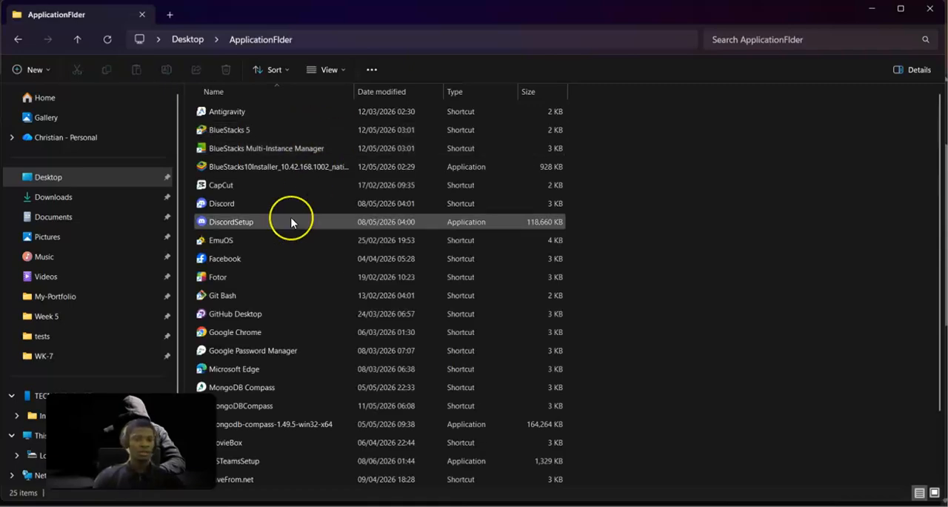
pyautogui.scroll(-3, 291, 222)
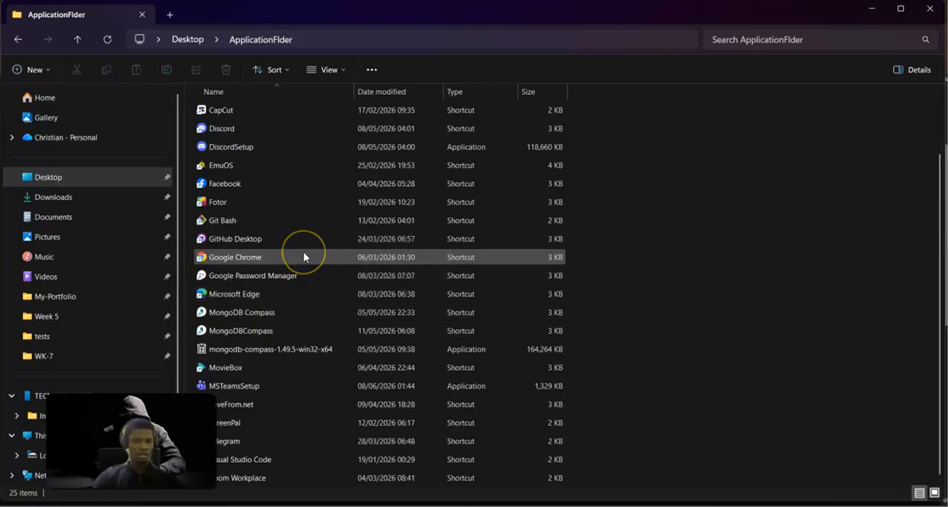
pyautogui.doubleClick(276, 459)
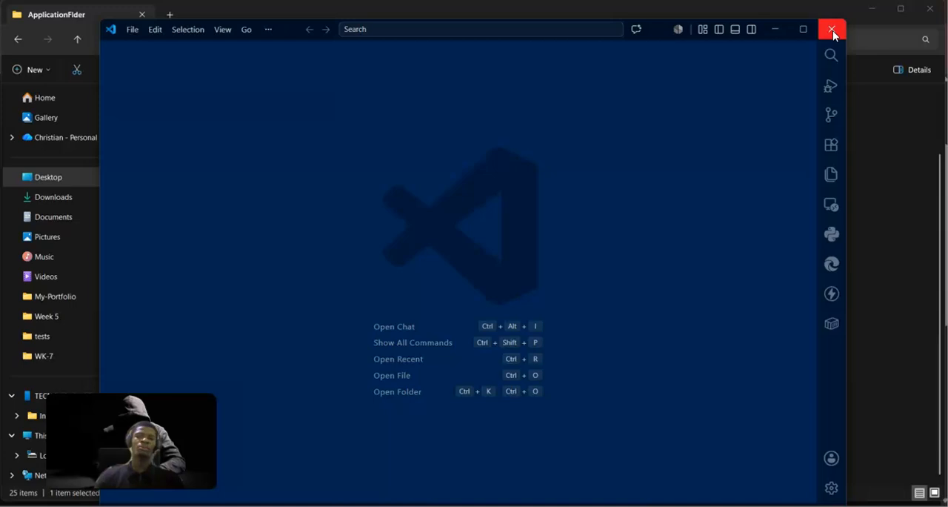
pyautogui.click(832, 29)
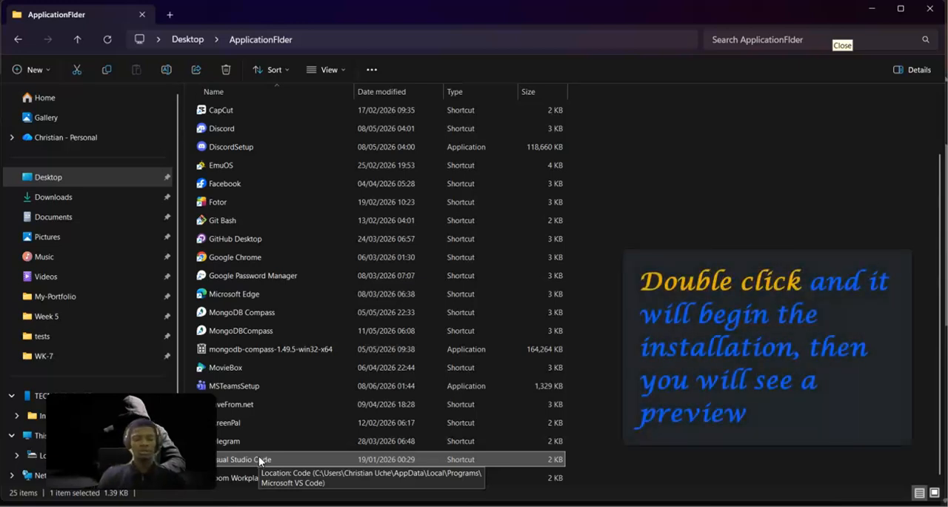
pyautogui.click(873, 10)
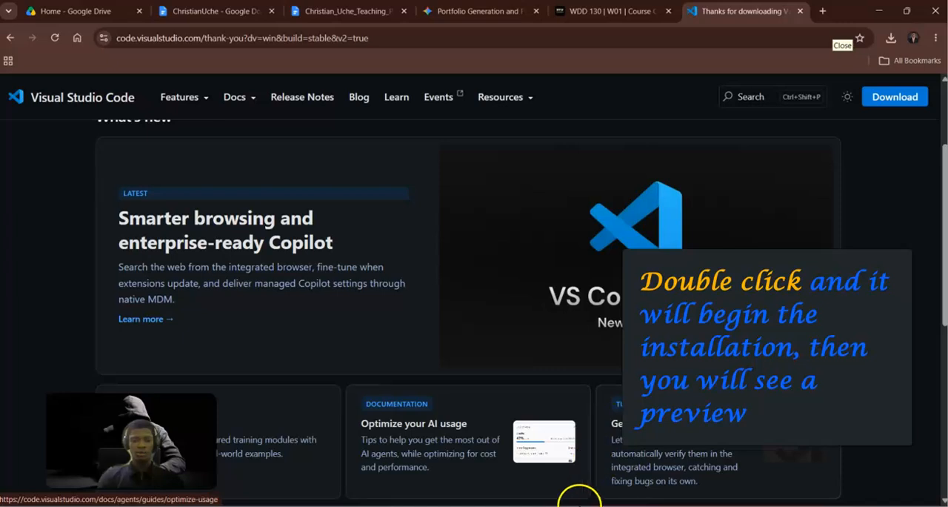
# Switch to the running Visual Studio Code project and open a new empty editor window.
pyautogui.click(580, 506)
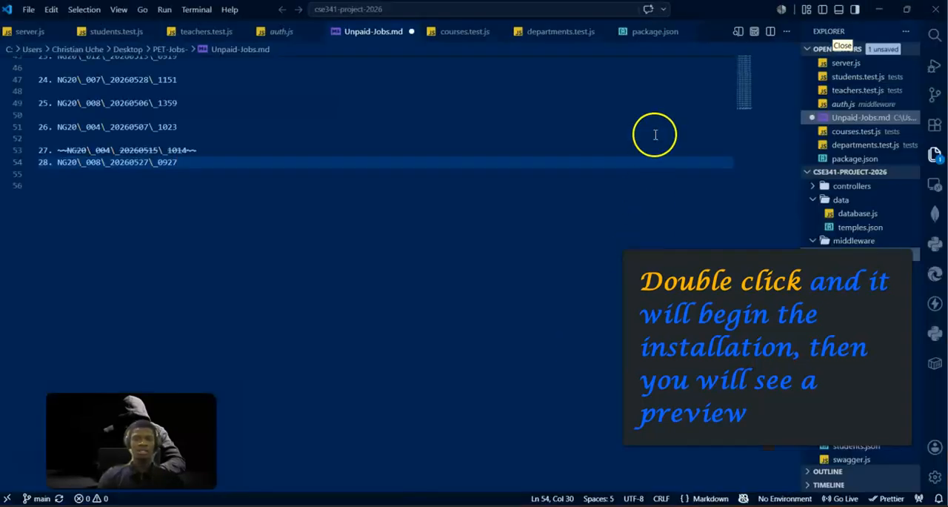
pyautogui.click(27, 10)
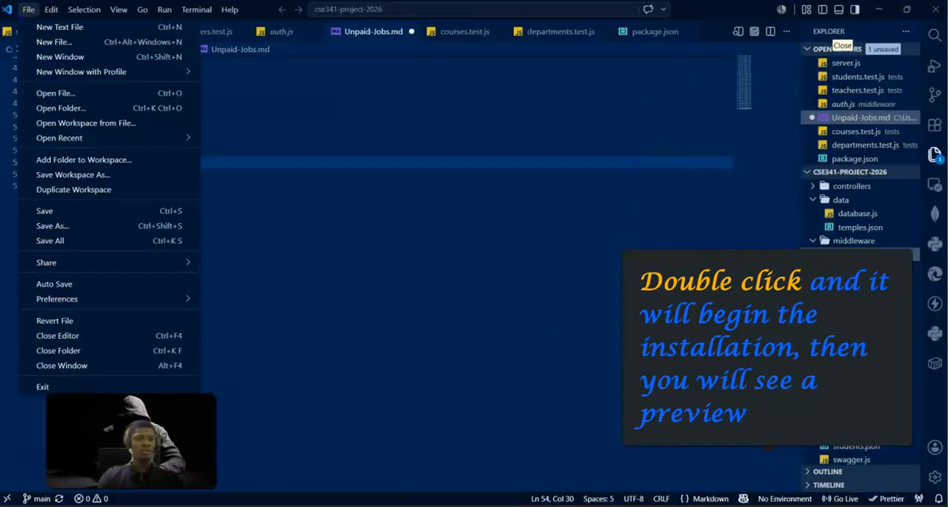
pyautogui.moveTo(61, 74)
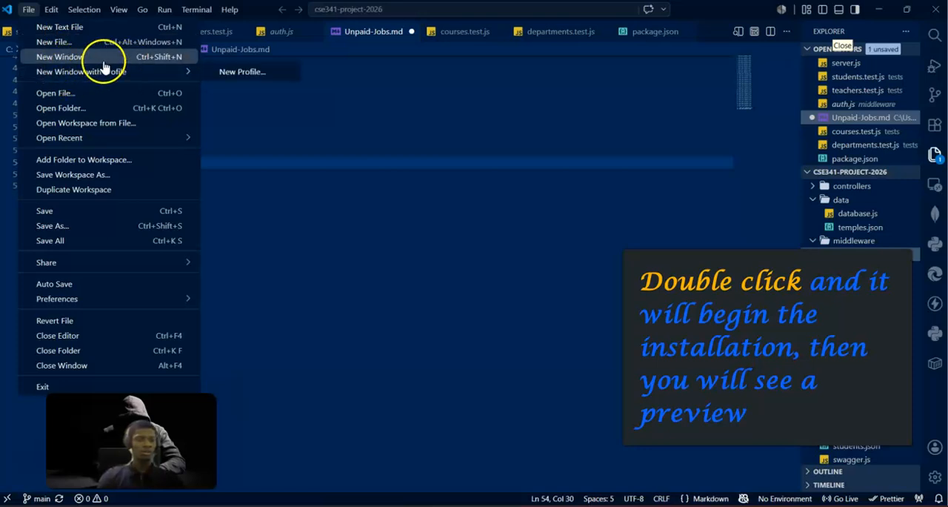
pyautogui.click(66, 58)
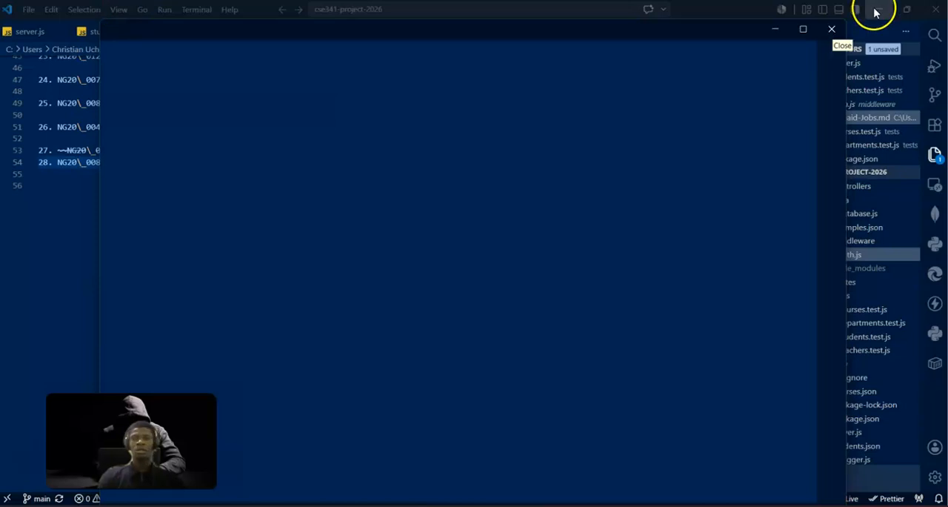
# Close the cse341-project-2026 window, saving the changes to Unpaid-Jobs.md, and maximize the new Welcome window.
pyautogui.click(938, 9)
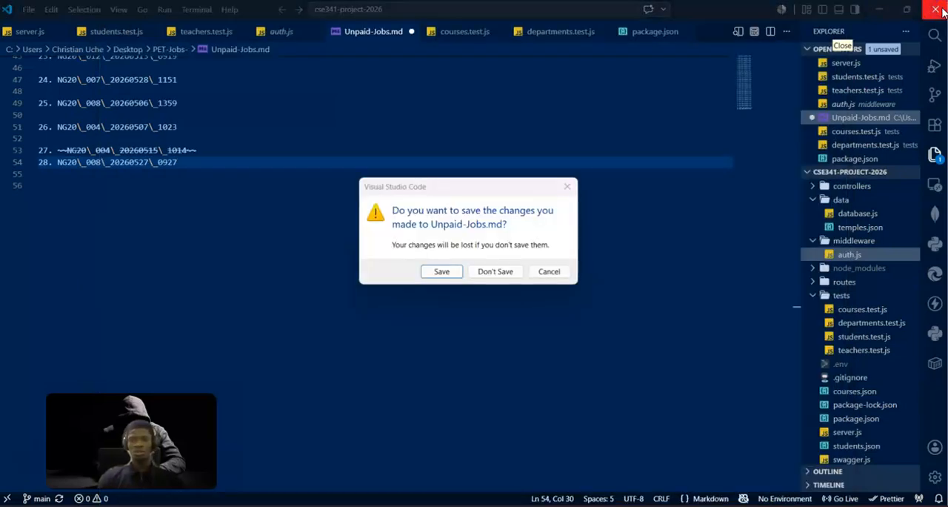
pyautogui.click(442, 272)
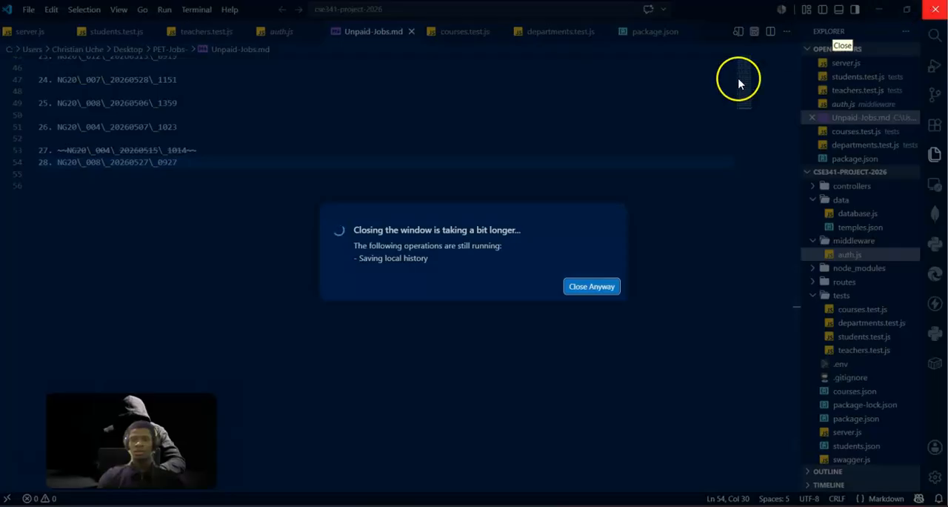
pyautogui.click(596, 286)
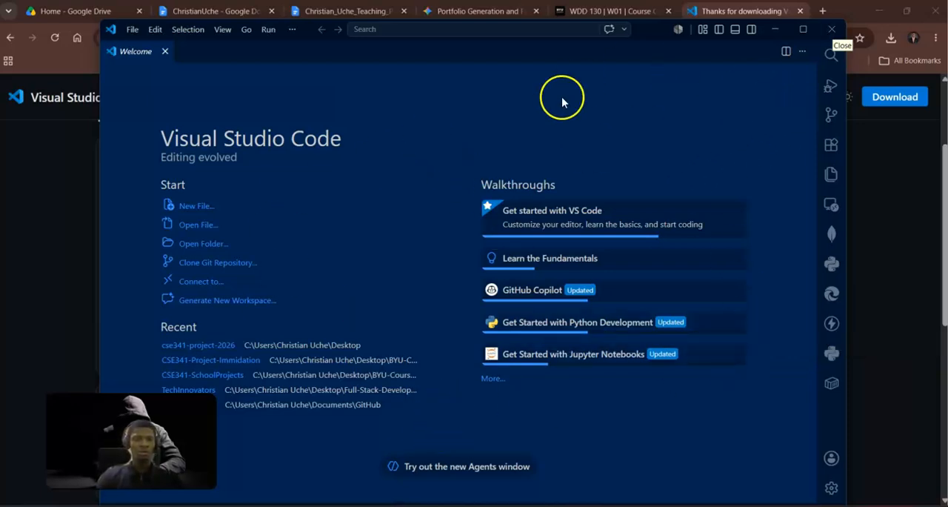
pyautogui.click(804, 29)
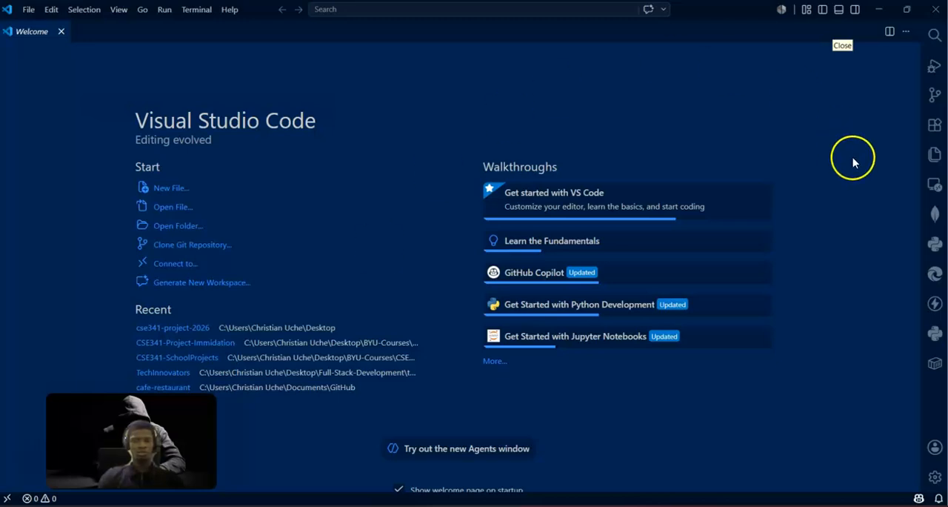
# Search the extension marketplace for Live Server, view the details of the one by Ritwick Dey, and close them.
pyautogui.click(935, 126)
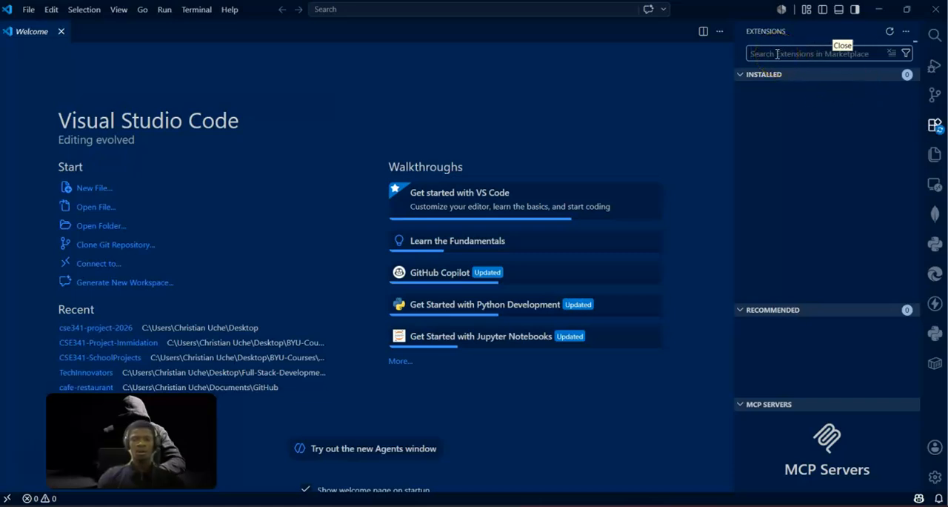
pyautogui.write('Live Server')
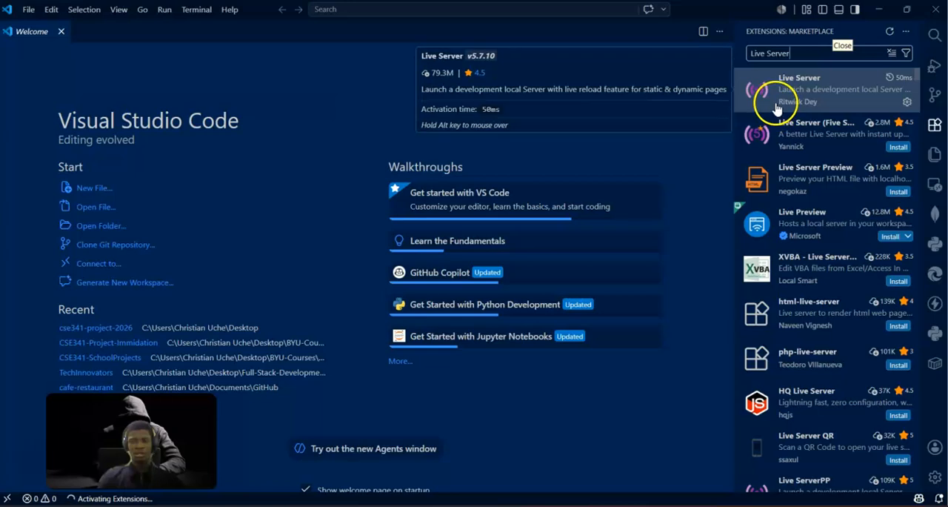
pyautogui.click(820, 88)
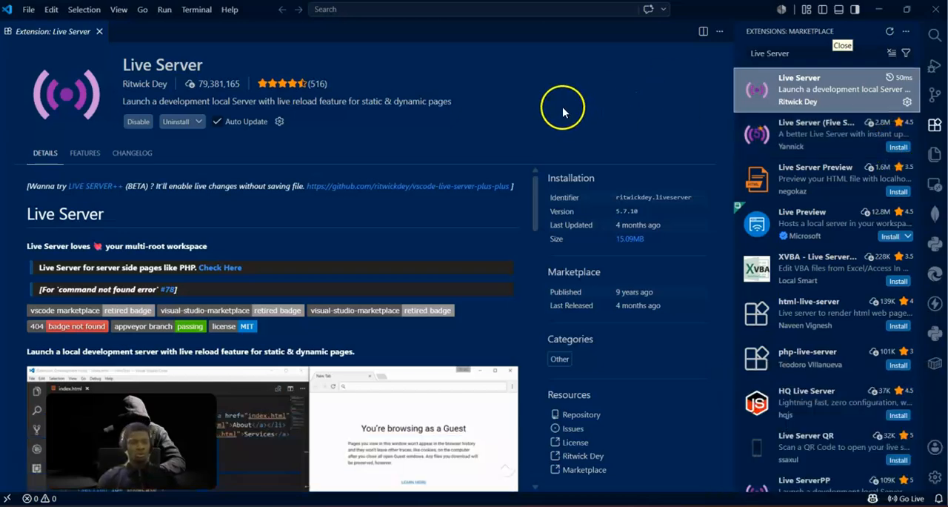
pyautogui.click(100, 32)
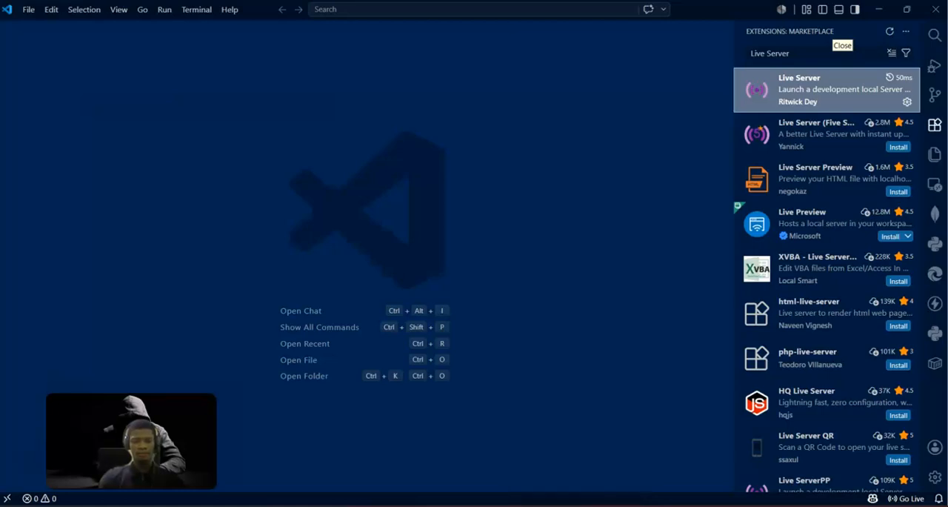
# Switch to Chrome and open the Install Visual Studio Code instructions from the WDD 130 Week 01 page.
pyautogui.hotkey('alt', 'Tab')
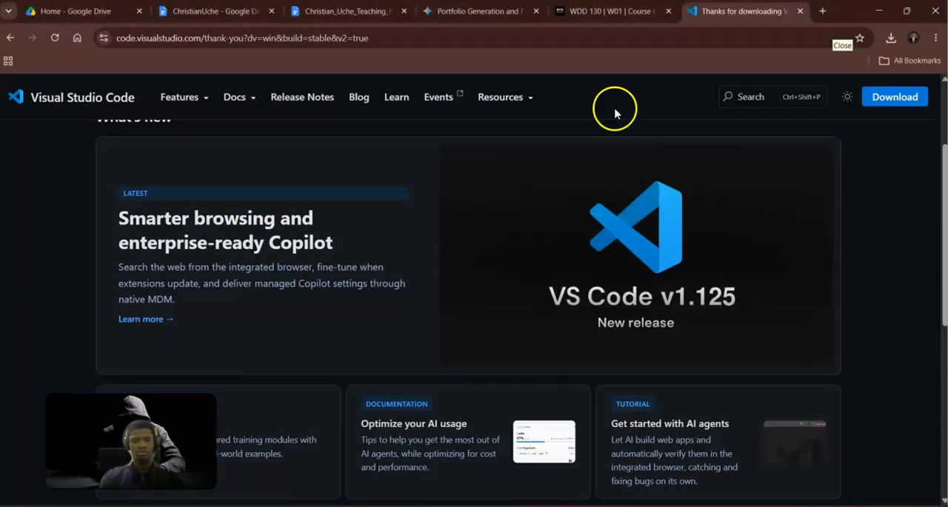
pyautogui.click(610, 13)
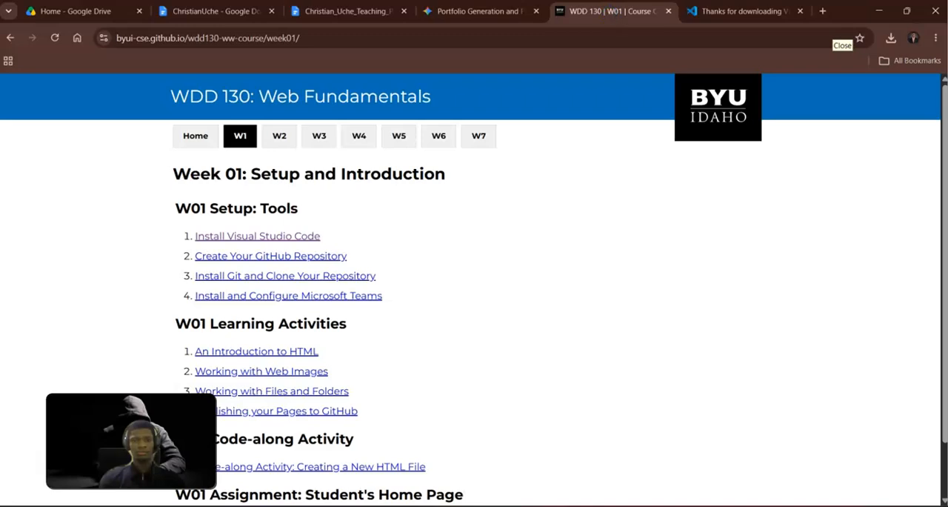
pyautogui.click(223, 237)
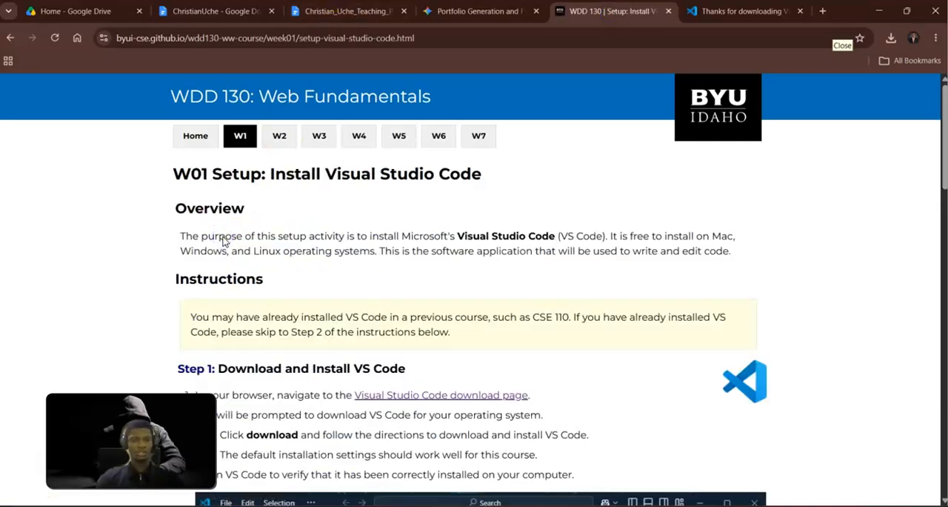
# Examine the setup page's instructions for installing VS Code and adding and using the Live Server (Five Server) extension.
pyautogui.scroll(-3, 470, 222)
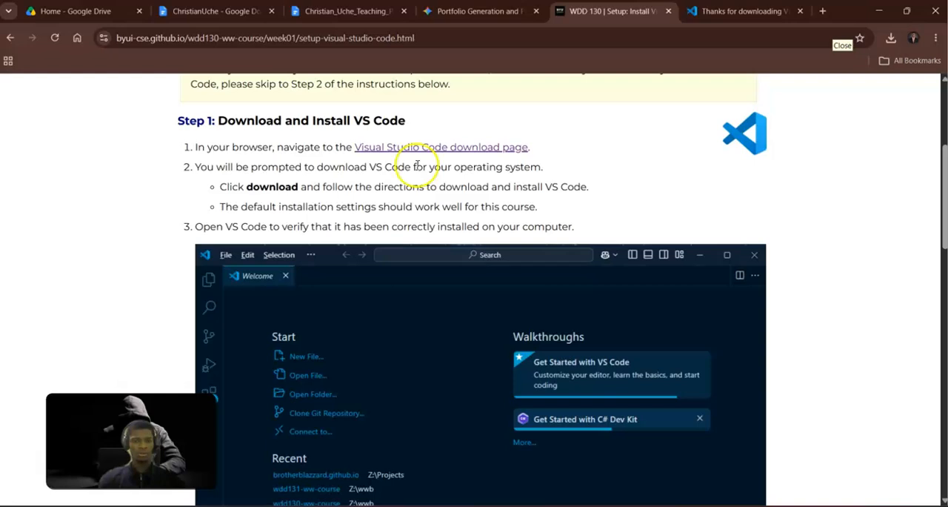
pyautogui.scroll(-5, 648, 356)
pyautogui.scroll(3, 624, 344)
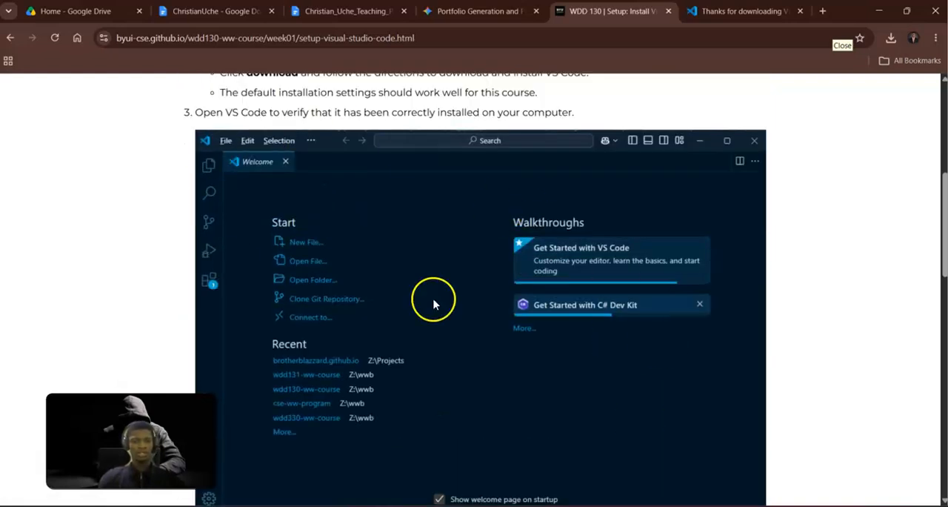
pyautogui.scroll(-7, 386, 389)
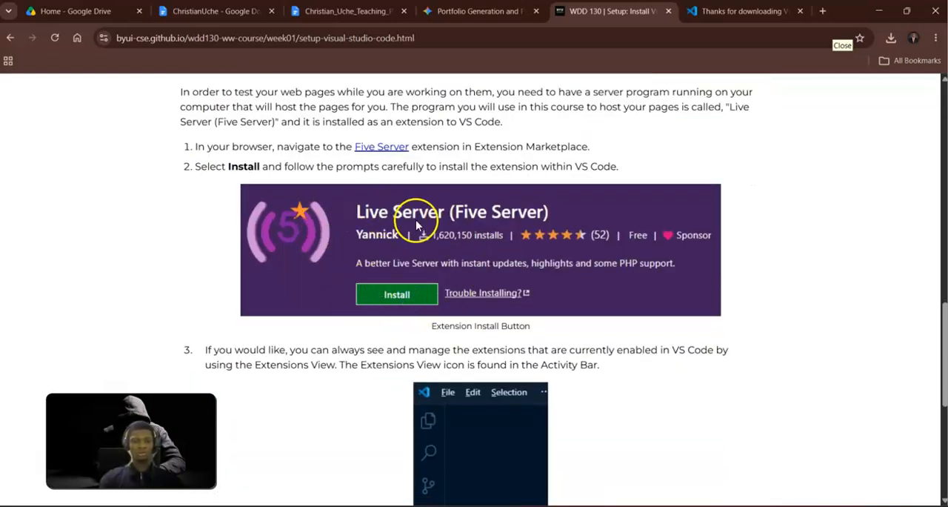
pyautogui.scroll(-5, 503, 306)
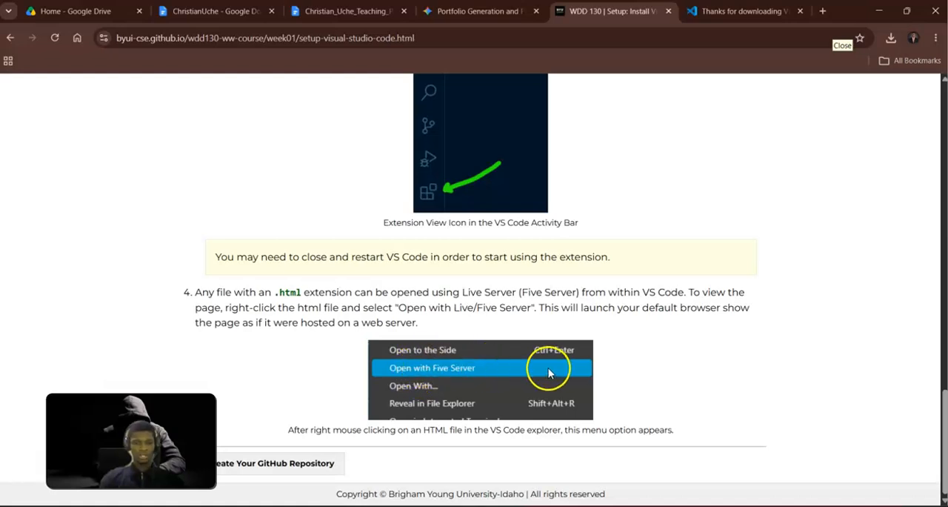
pyautogui.scroll(20, 337, 324)
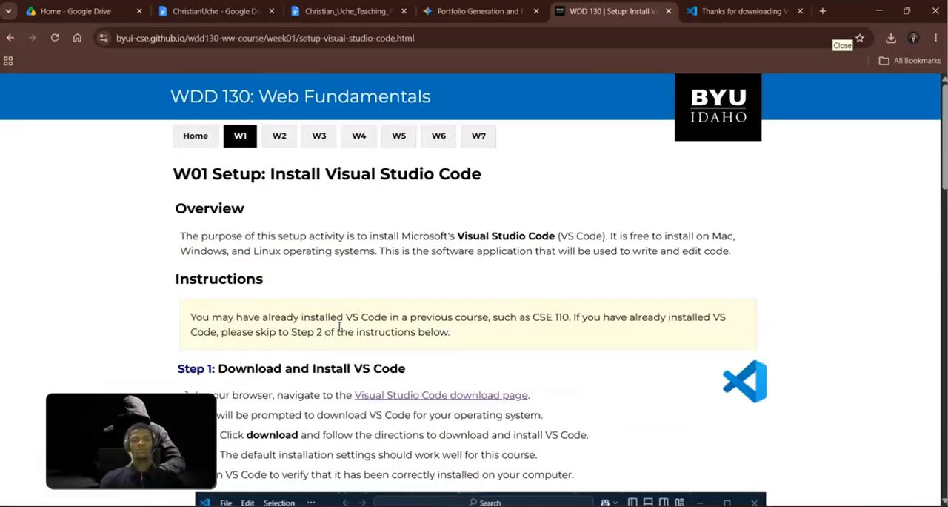
# Return the course site to the Week 01 overview and bring up the Visual Studio Code download thank-you page.
pyautogui.click(10, 39)
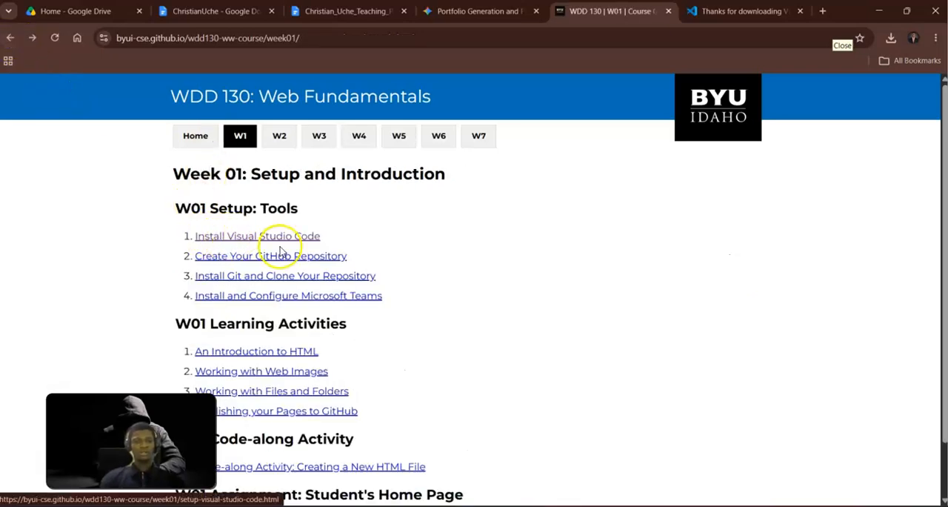
pyautogui.click(719, 14)
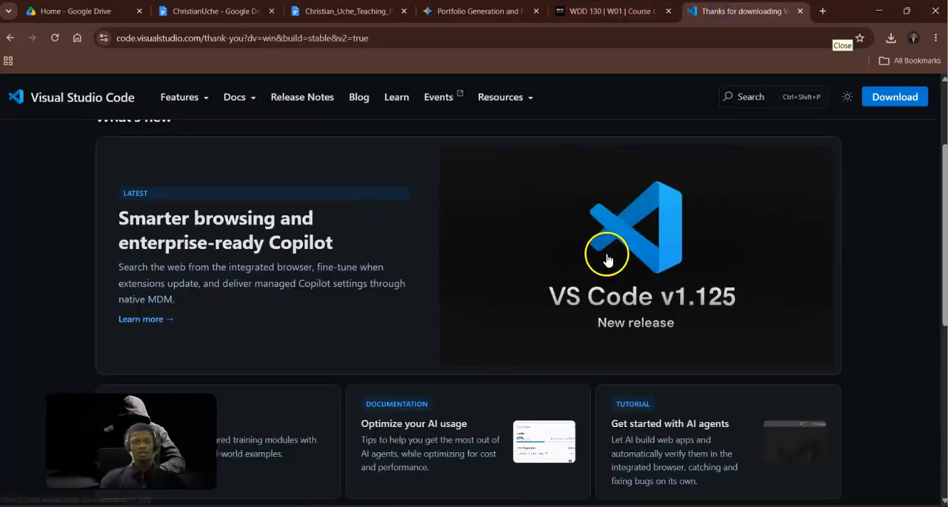